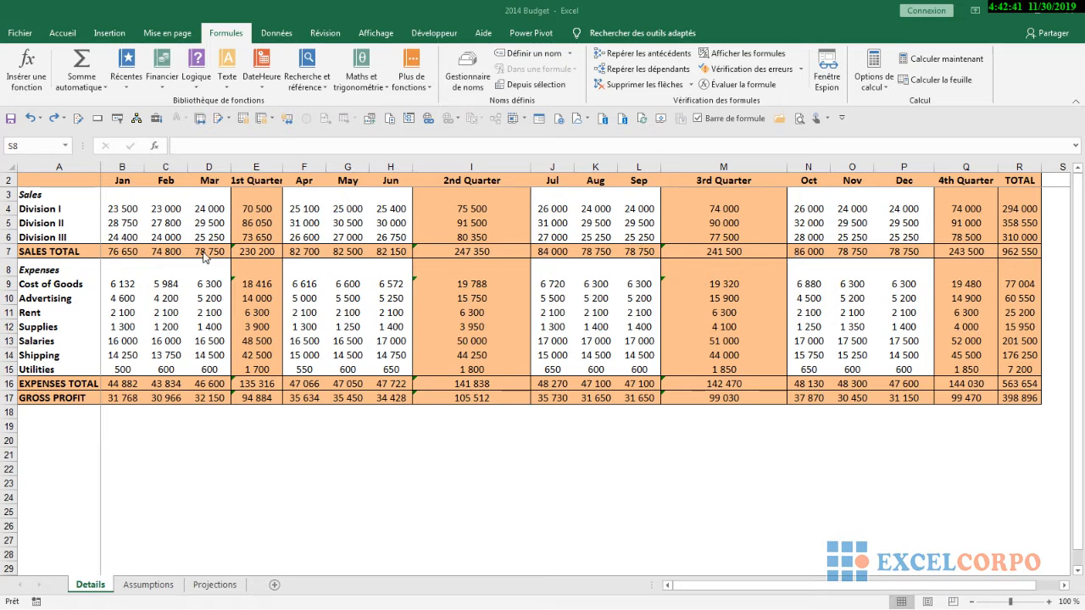
Look at the calculation modes available for the workbook without changing the current one
left_click(64, 34)
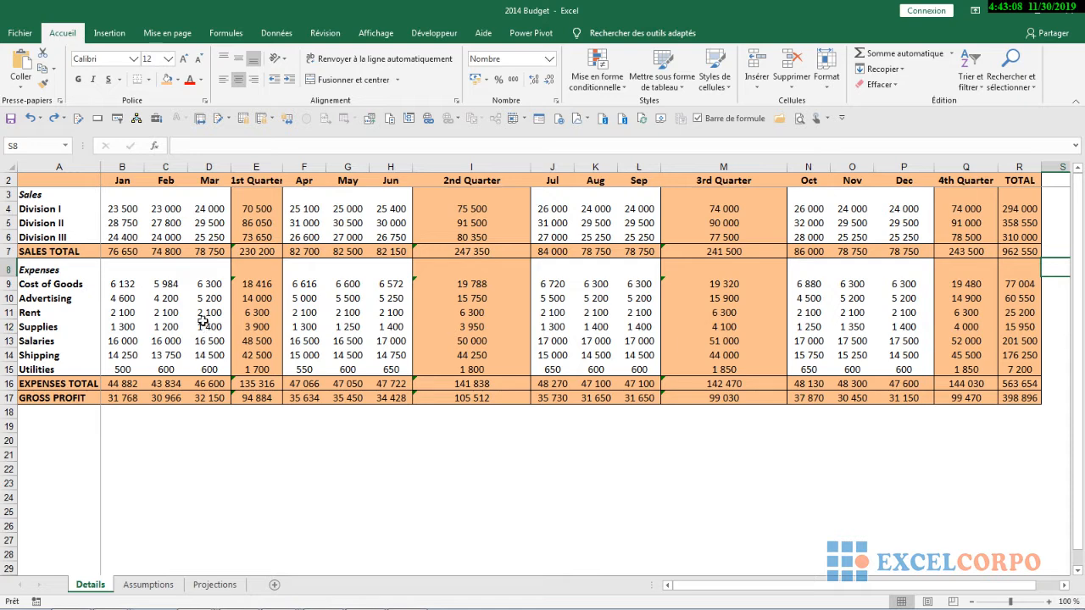
left_click(226, 34)
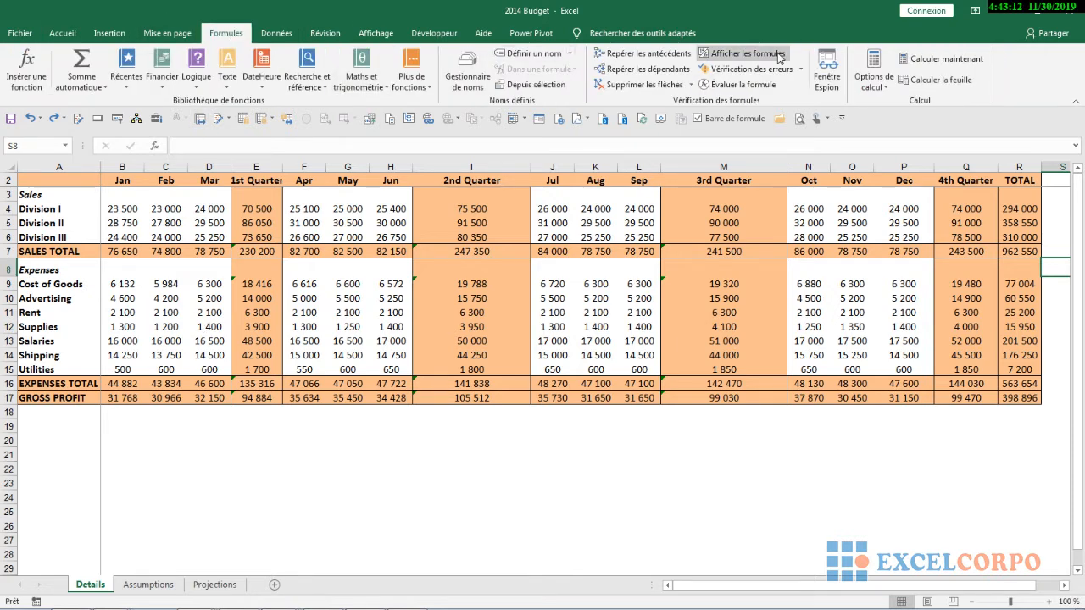
left_click(880, 72)
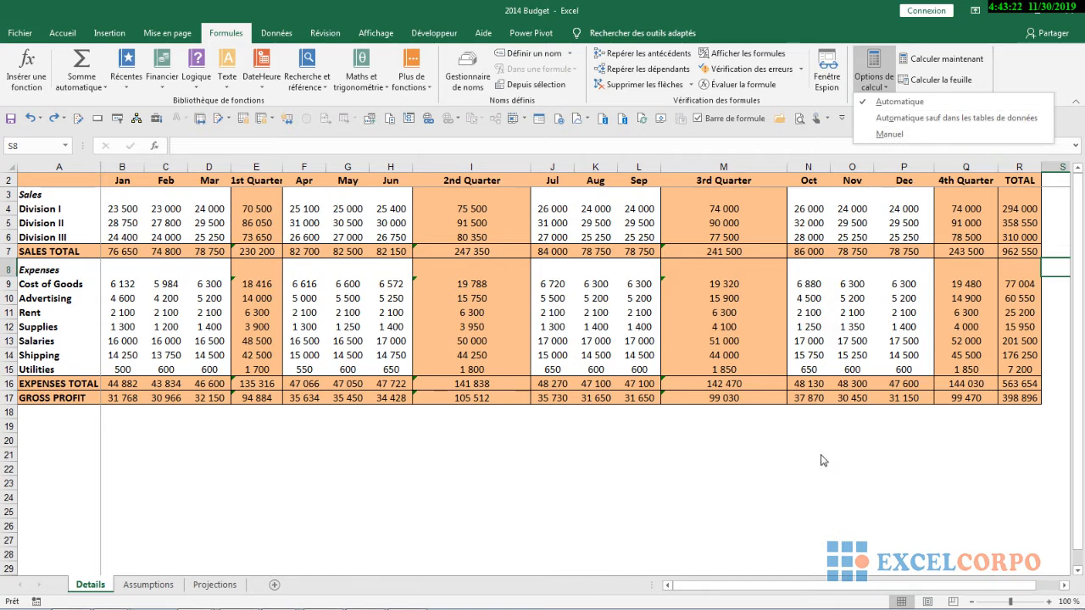
left_click(807, 480)
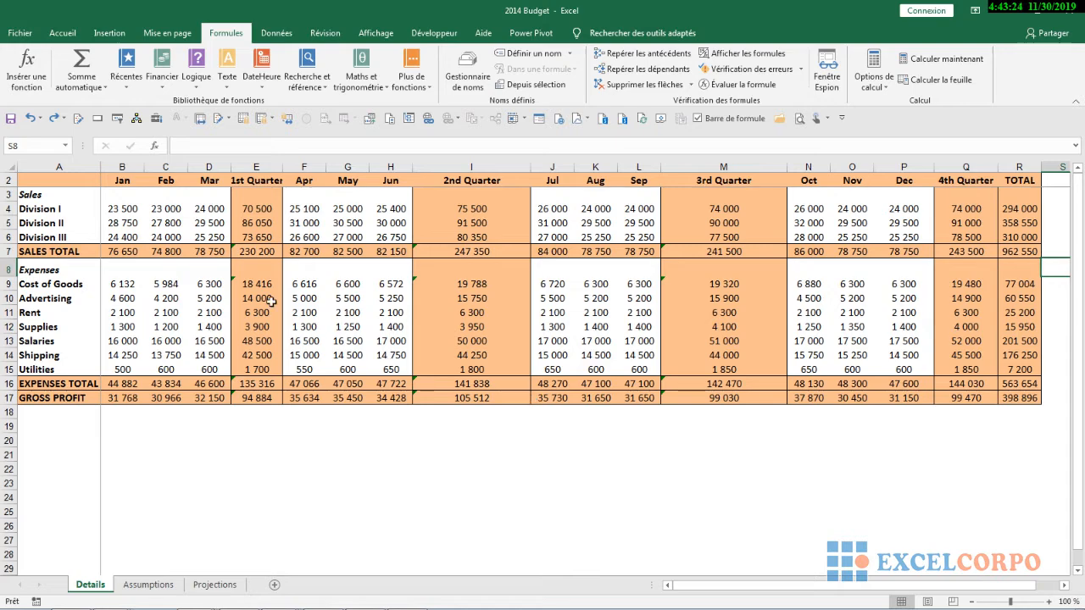
Try the formula calculation modes in the program options, ending on Manuel without recalculation before saving, and discard the changes
left_click(30, 34)
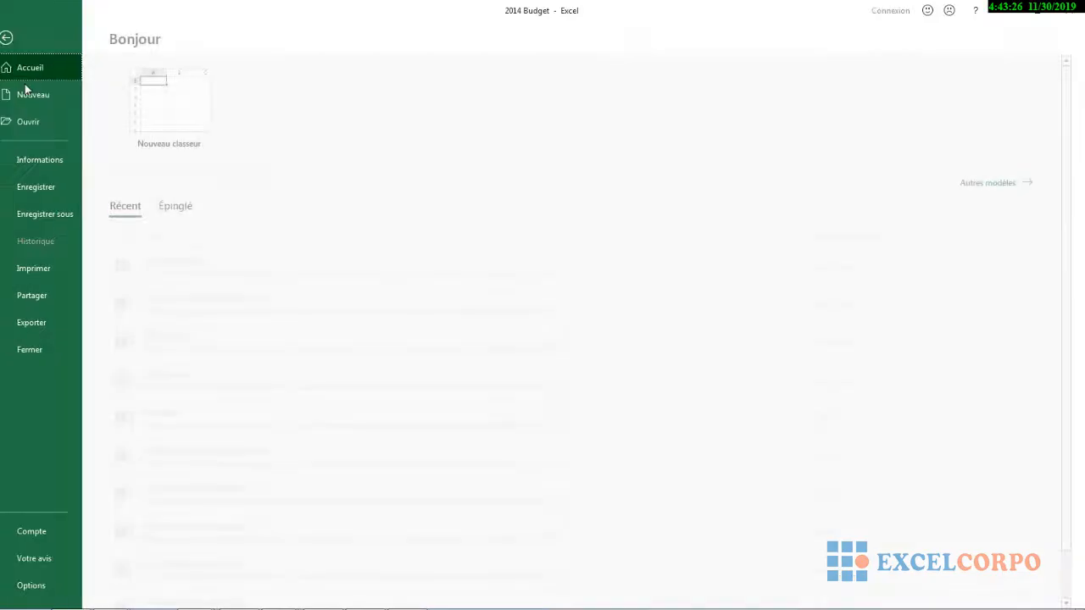
left_click(44, 585)
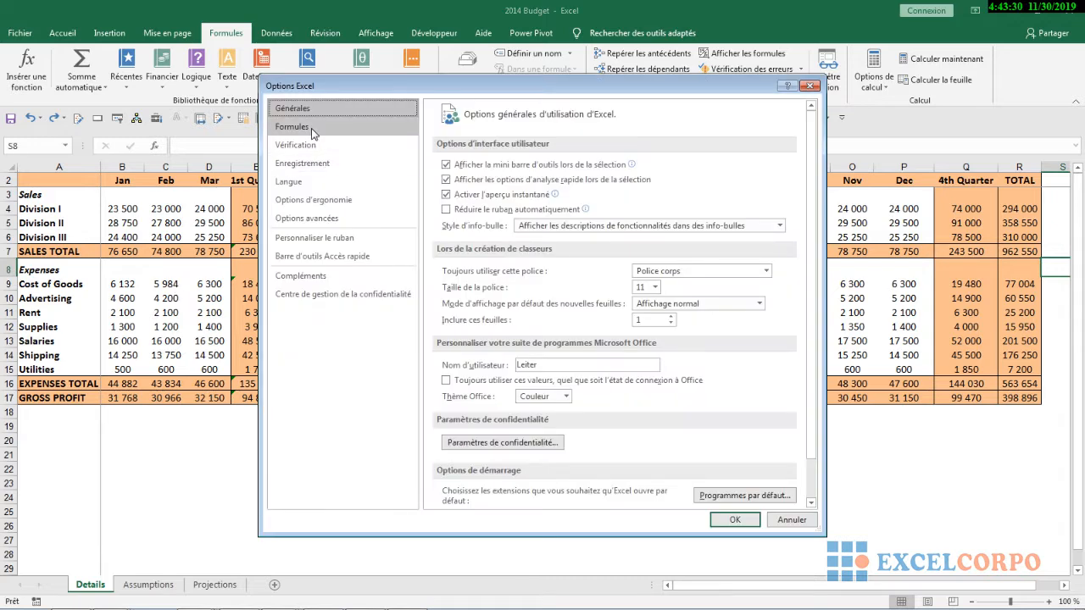
left_click(310, 129)
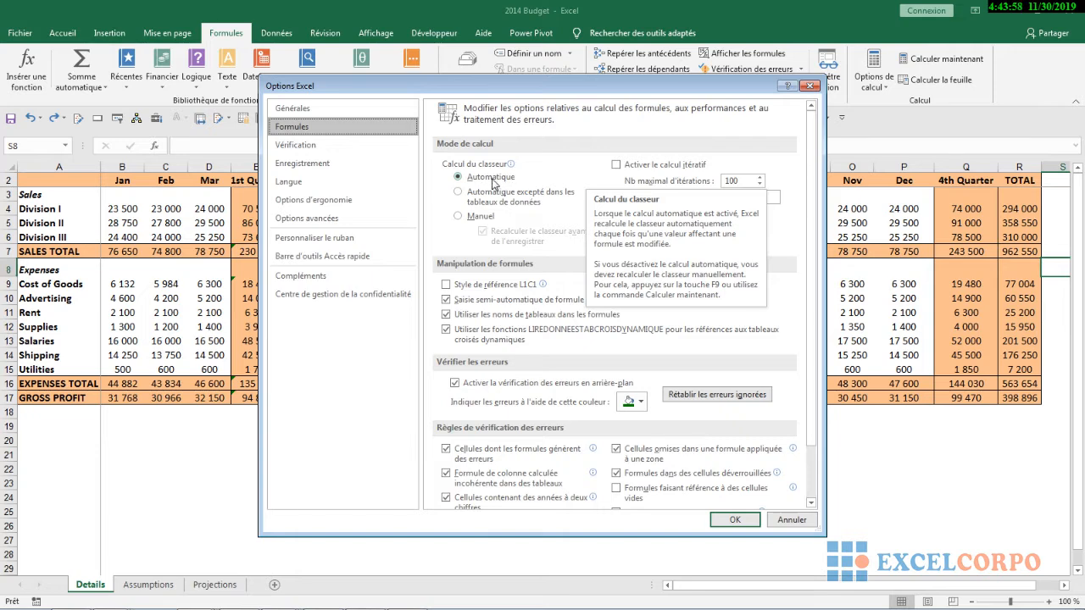
left_click(459, 194)
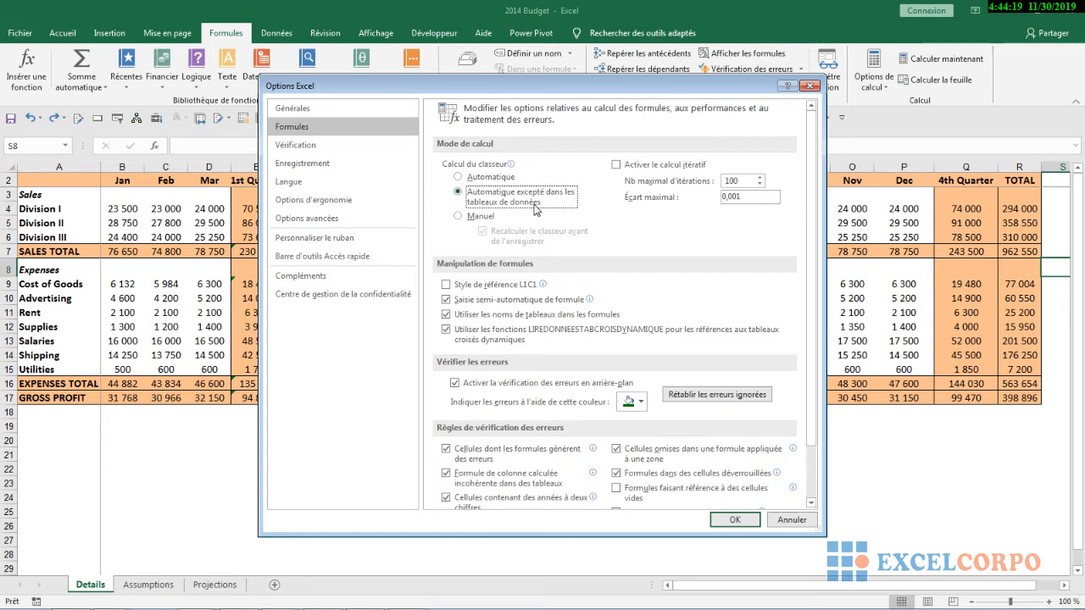
left_click(459, 217)
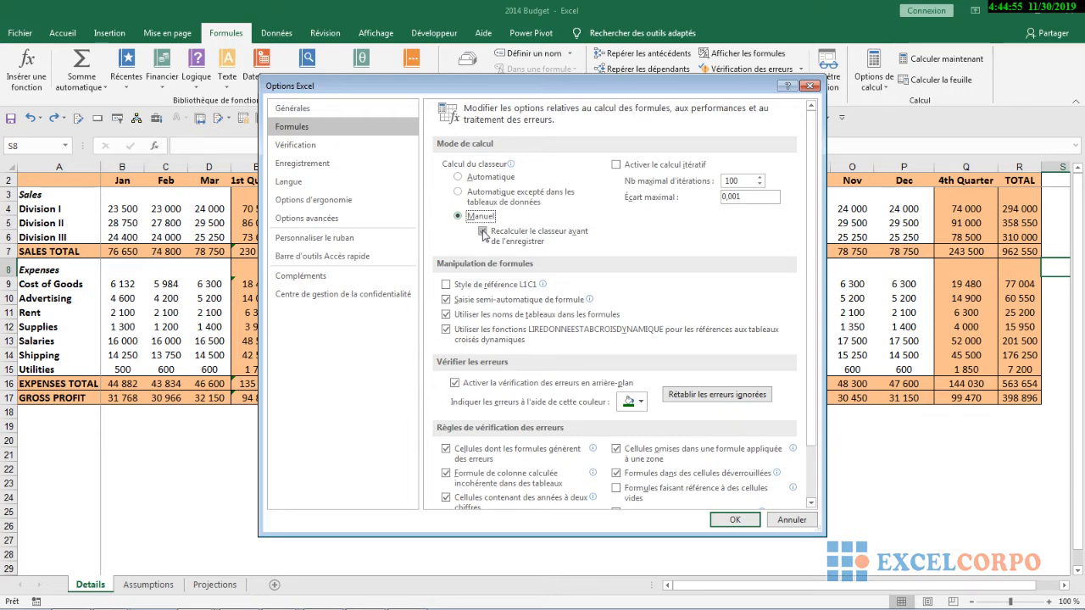
left_click(484, 233)
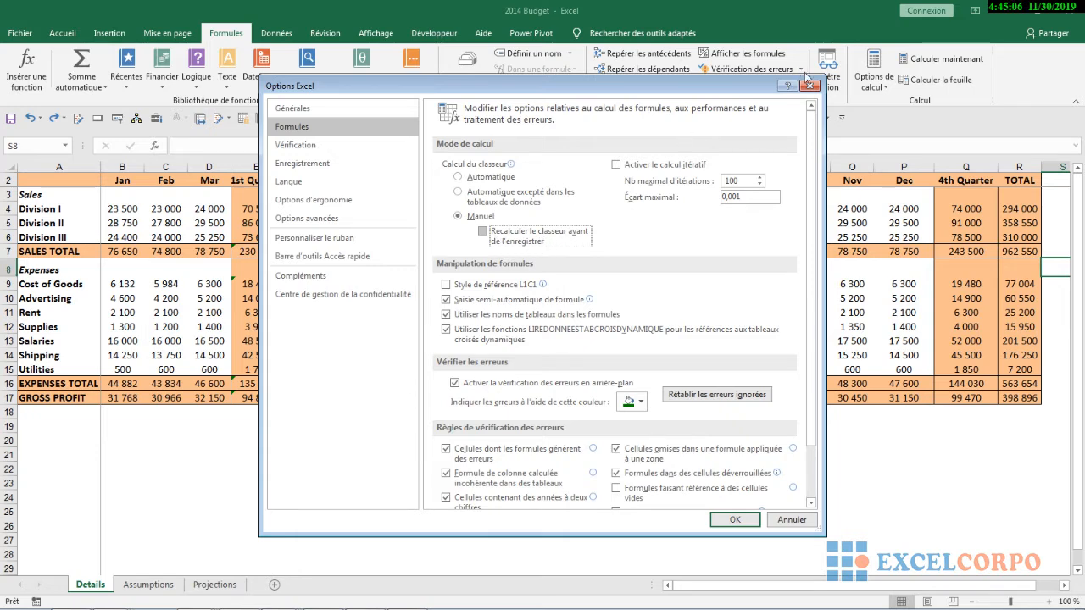
left_click(810, 87)
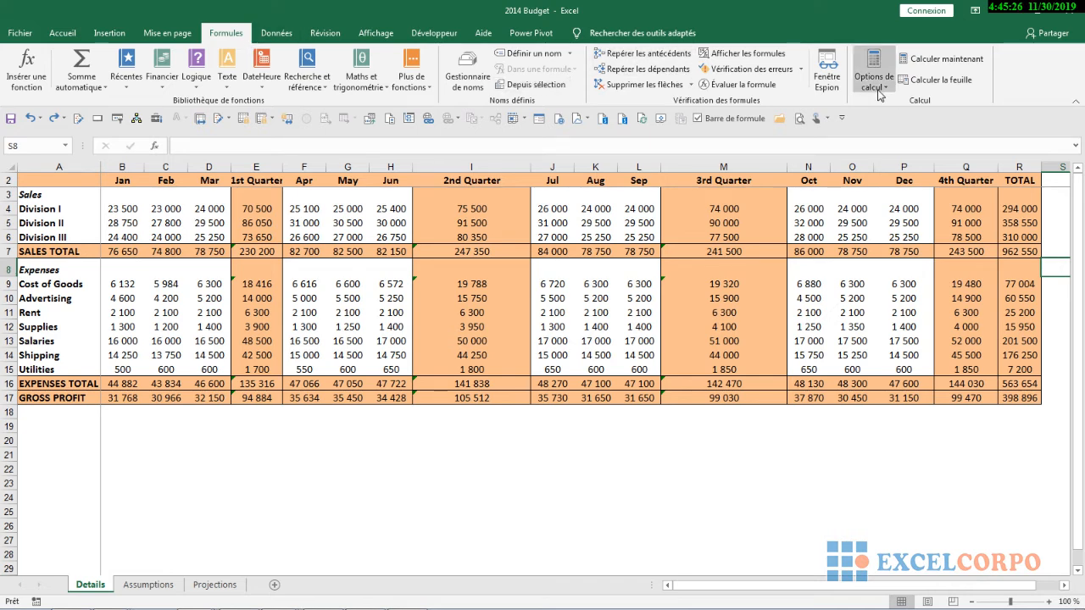
Recalculate the entire workbook
left_click(946, 68)
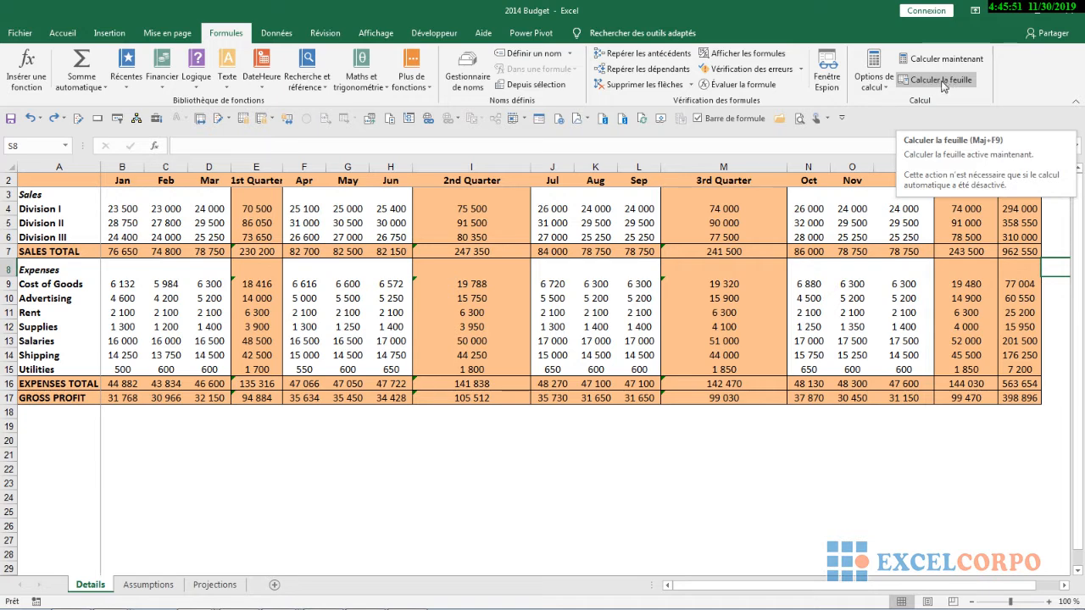
left_click(536, 472)
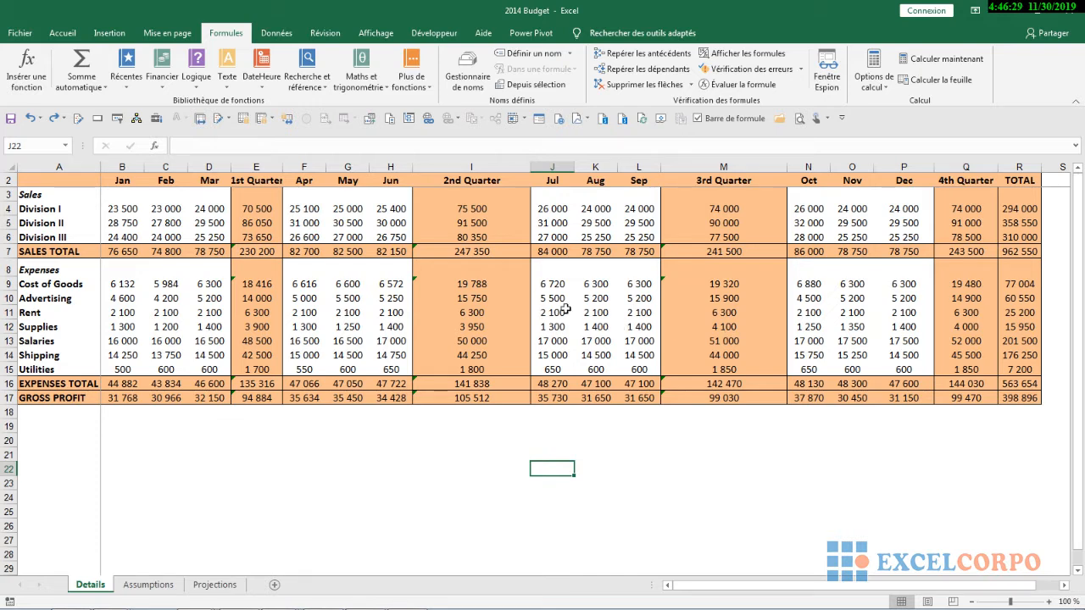
Recalculate cell Q4 by re-entering its formula =SOMME(N4:P4)
left_click(971, 207)
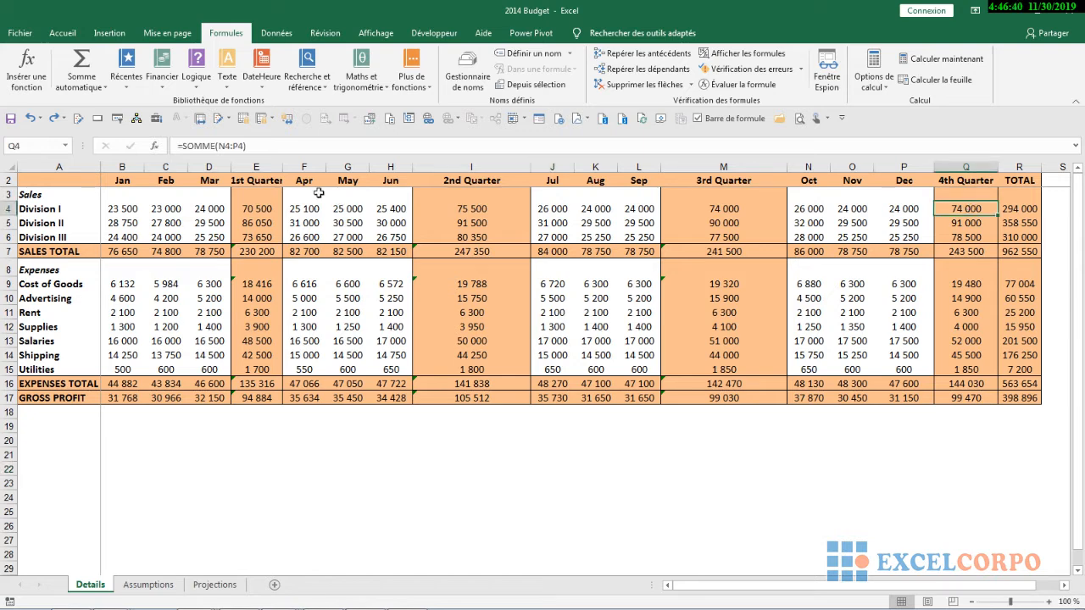
left_click(246, 145)
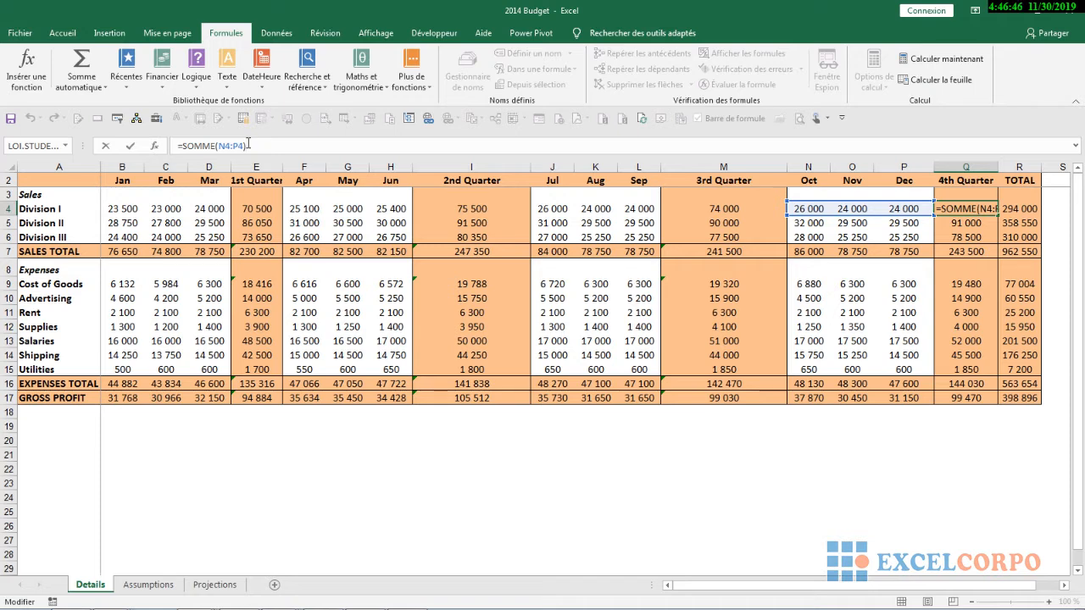
key("Return")
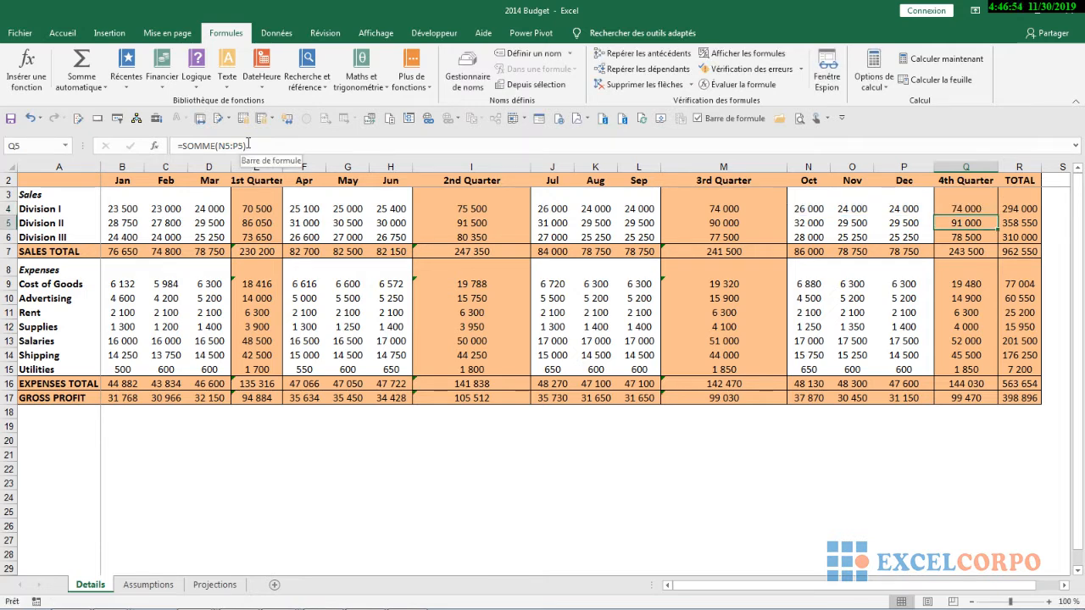
Open Find and Replace on the 4th Quarter sales cells Q4:Q6, keeping the dialog clear of them
left_click(969, 209)
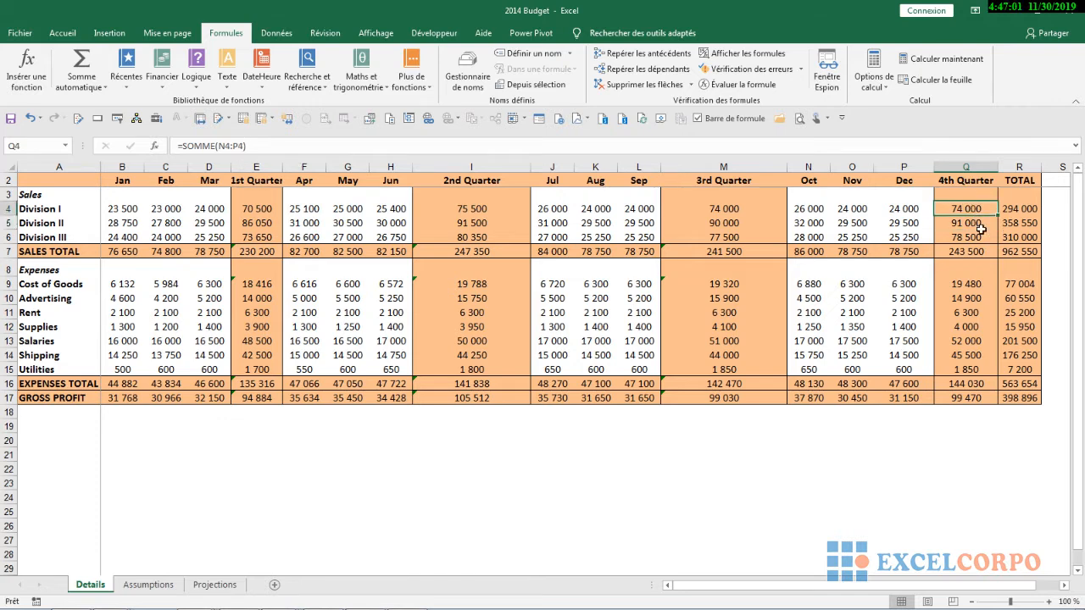
mouse_move(981, 229)
left_mouse_down()
mouse_move(987, 253)
mouse_move(983, 239)
left_mouse_up()
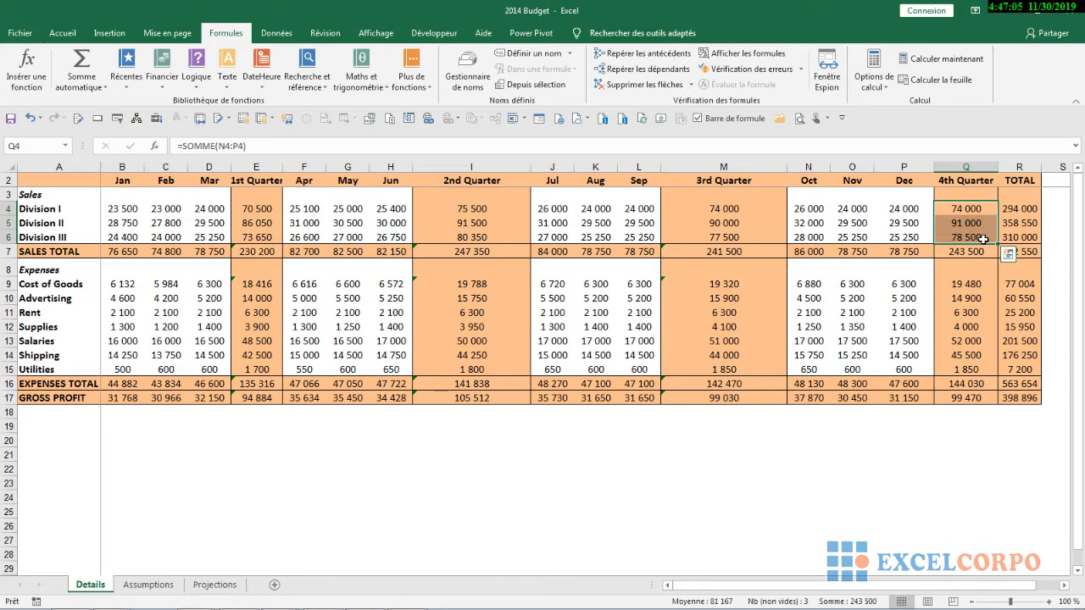
left_click(57, 32)
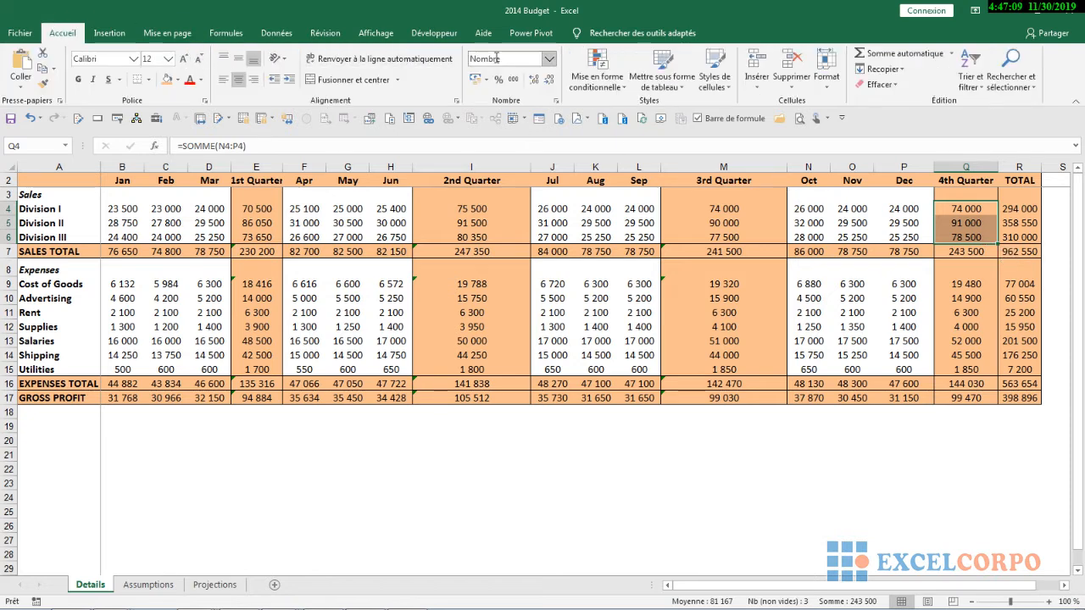
left_click(1021, 81)
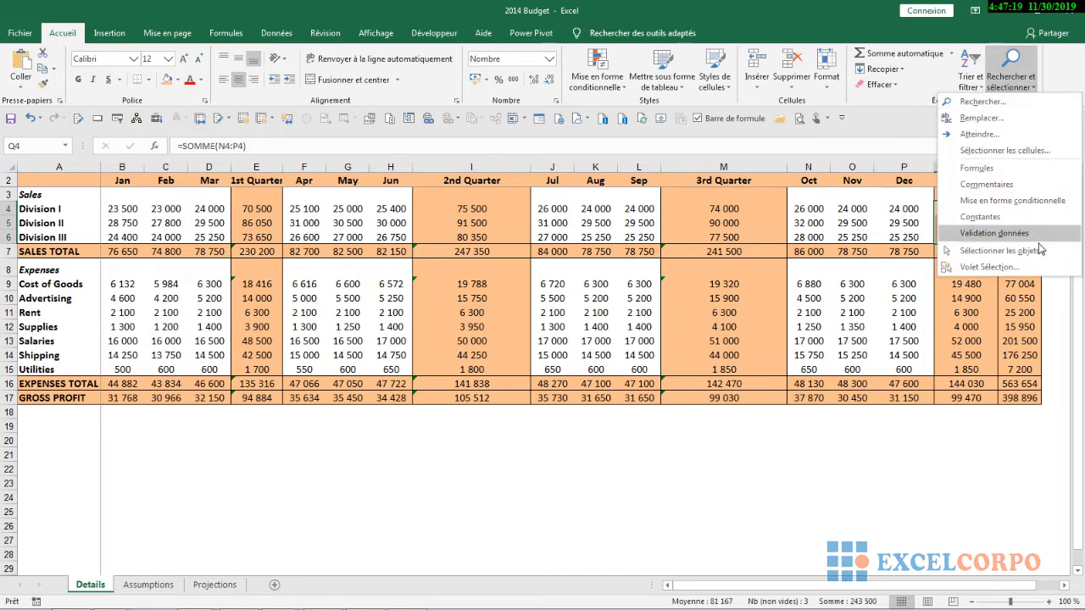
left_click(1011, 121)
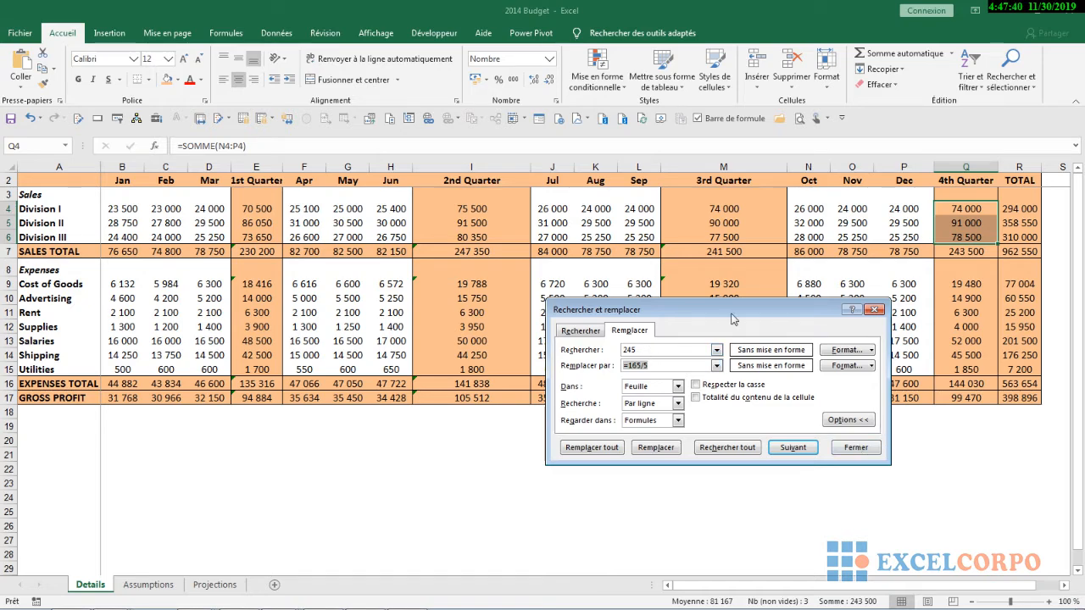
left_click_drag(731, 310, 693, 380)
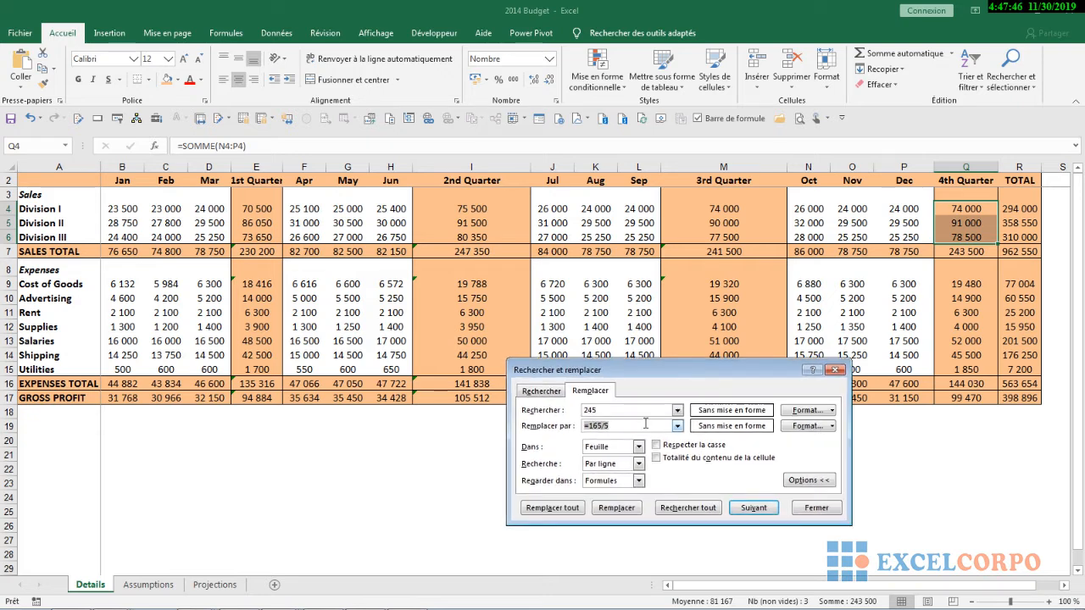
Try to replace all occurrences in Q4:Q6 with an empty search text and = as the replacement
left_click(561, 393)
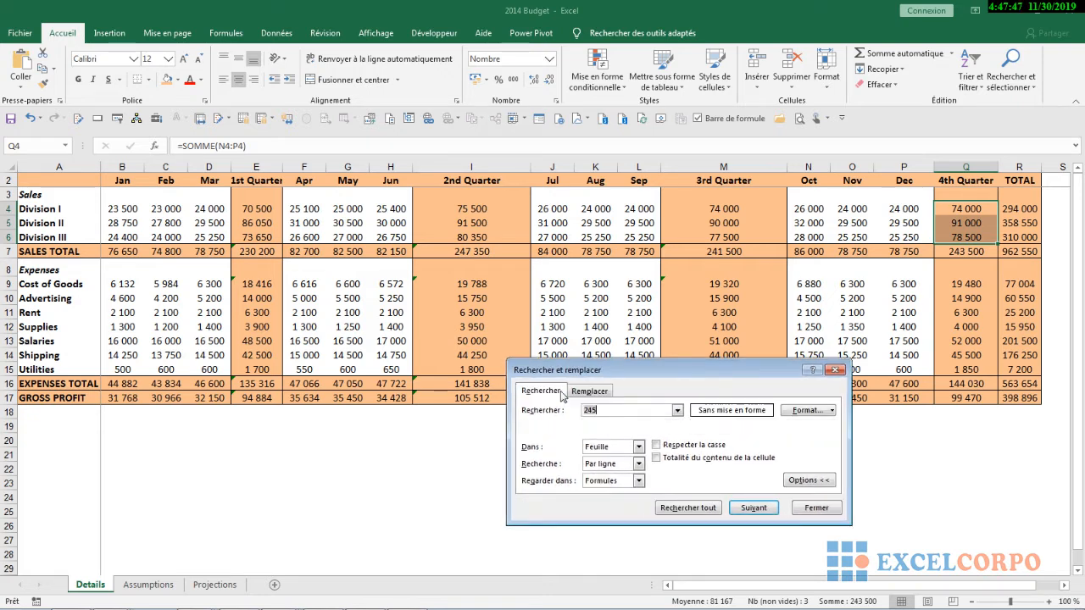
left_click(603, 391)
key("BackSpace")
key("BackSpace")
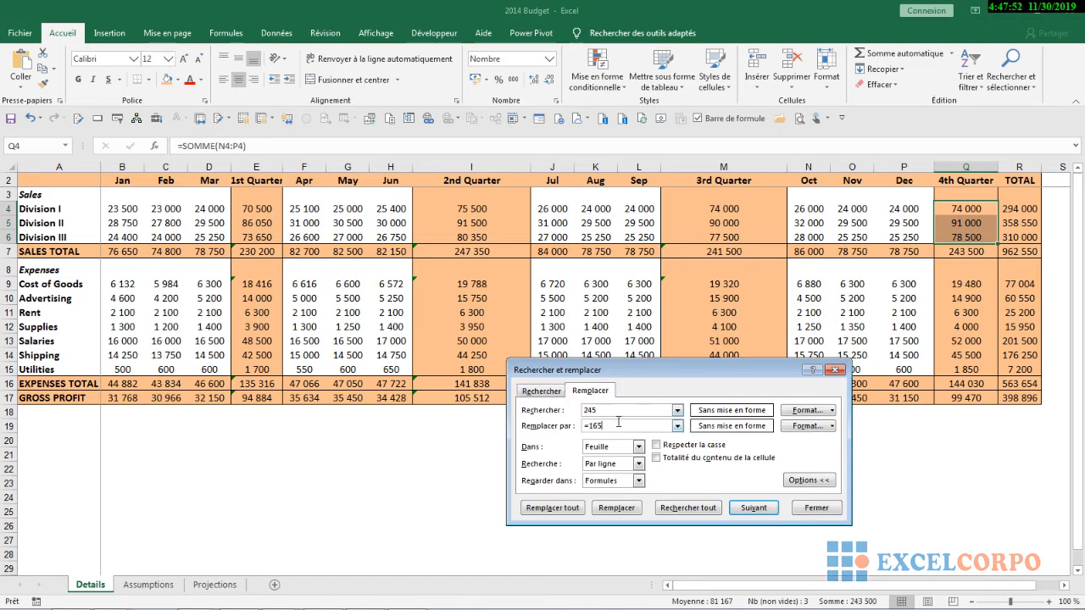
key("BackSpace")
left_click(600, 409)
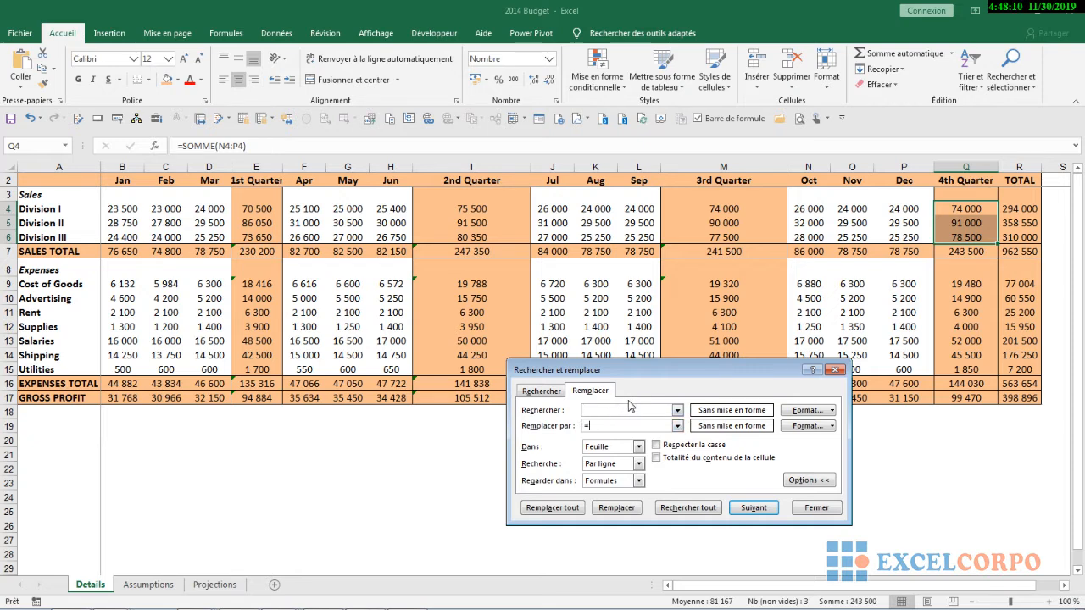
left_click(552, 508)
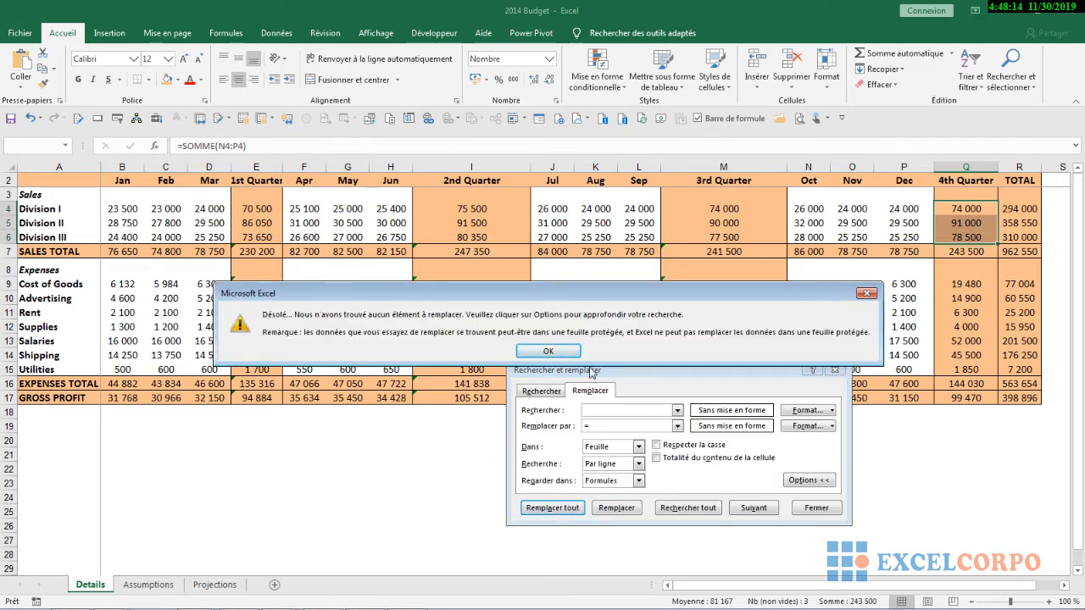
left_click(866, 293)
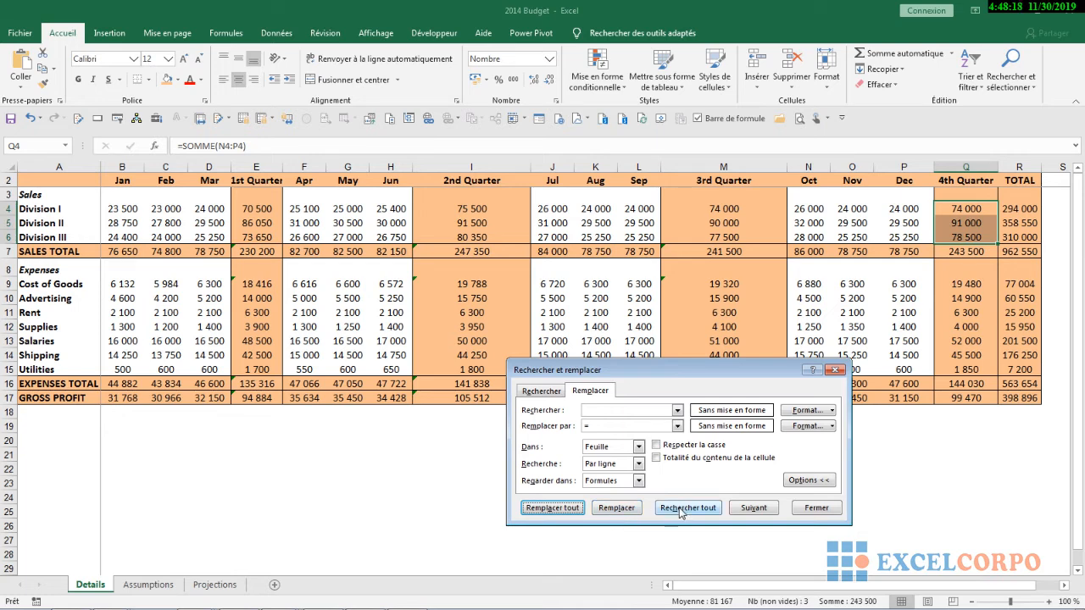
Try finding the next match with the empty search text, and close Find and Replace
left_click(767, 510)
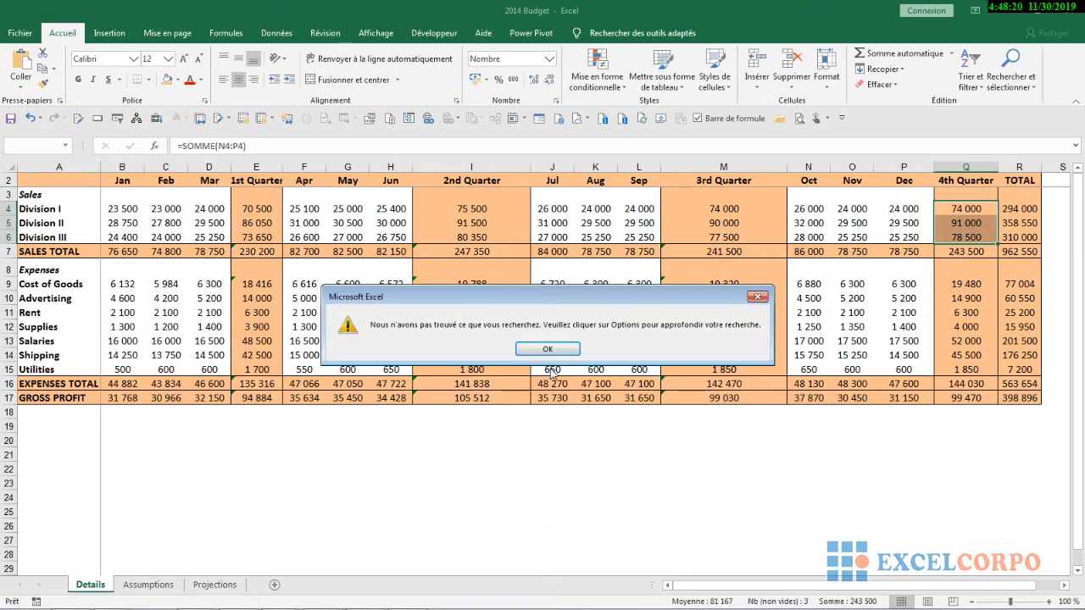
left_click(757, 296)
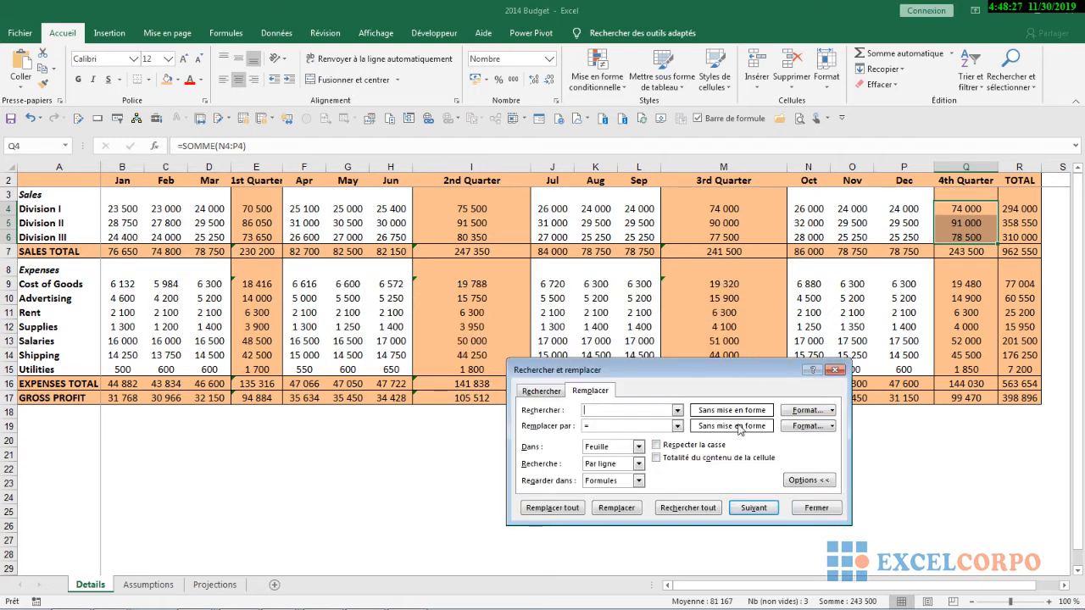
left_click(800, 509)
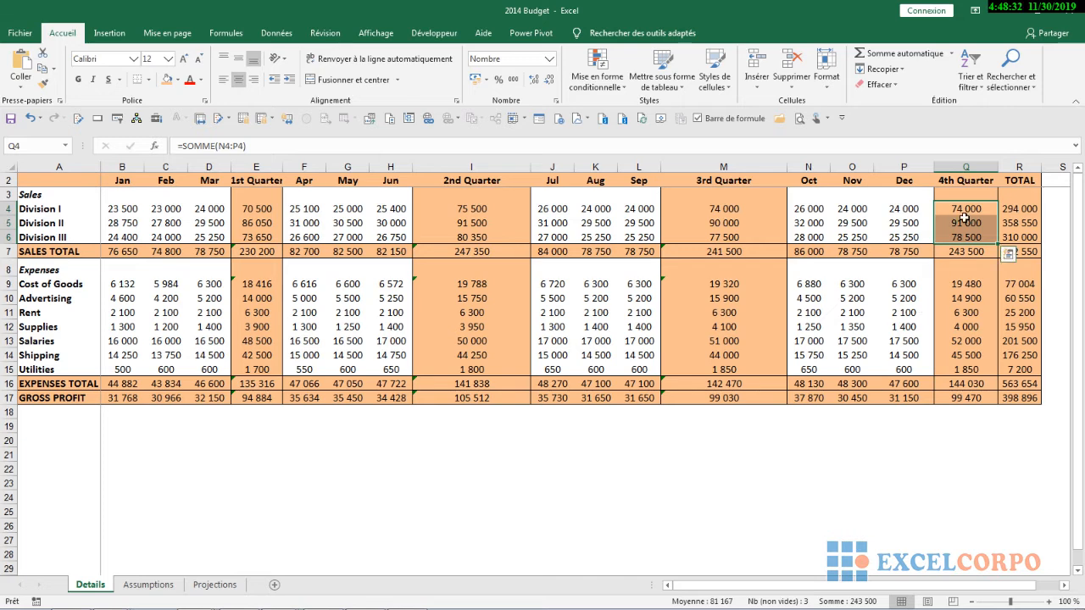
left_click(1011, 72)
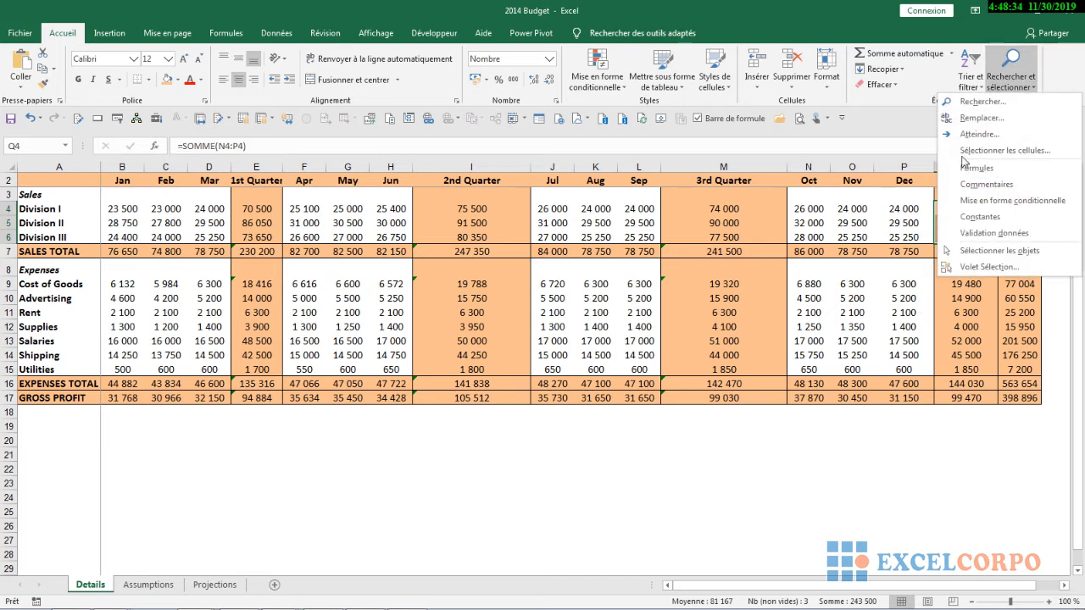
left_click(994, 121)
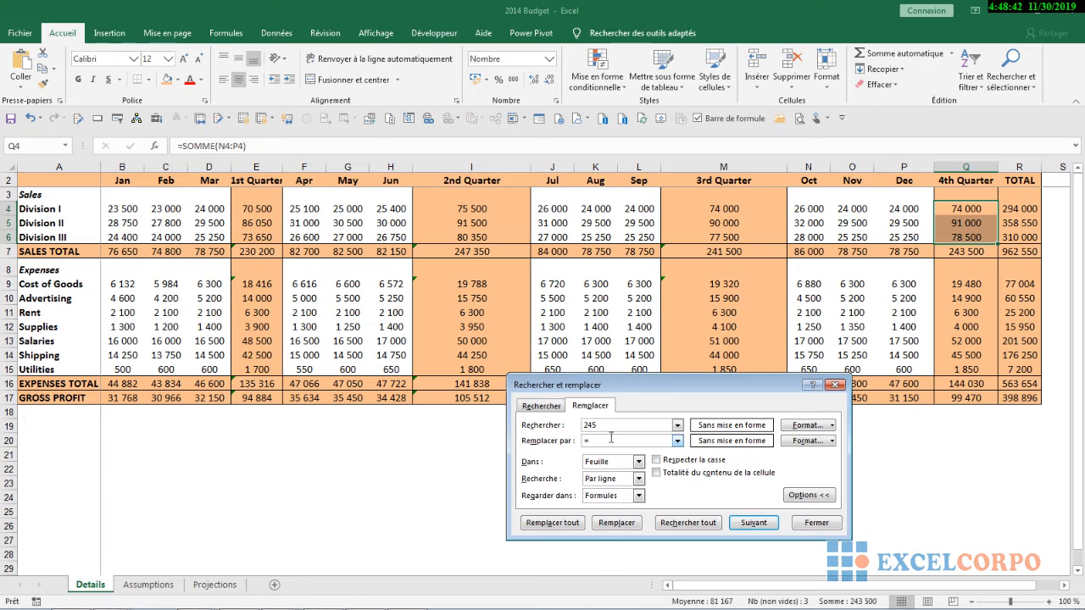
left_click(836, 524)
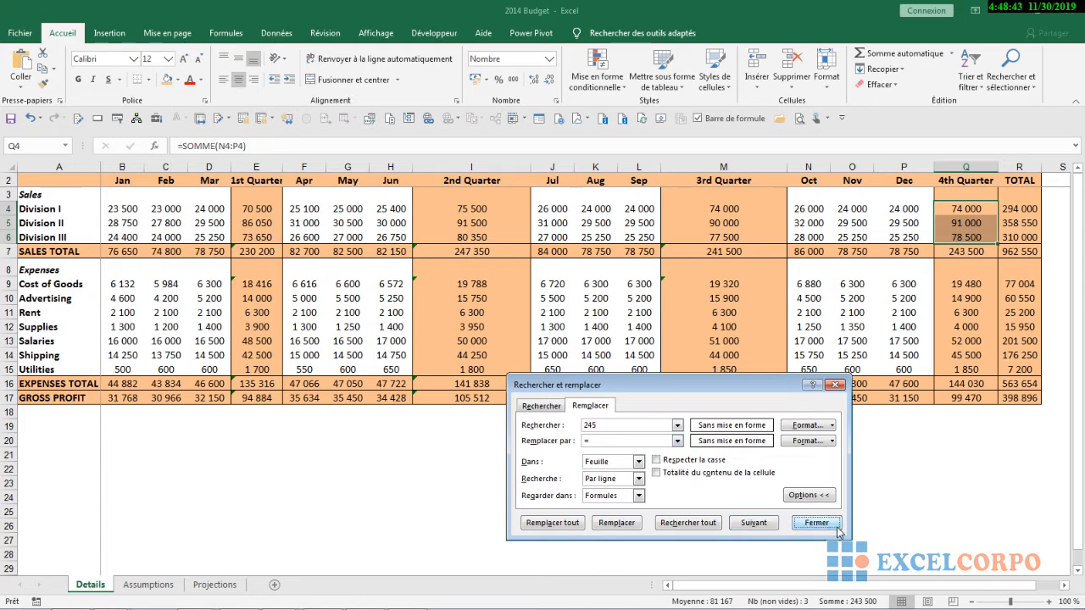
left_click(967, 433)
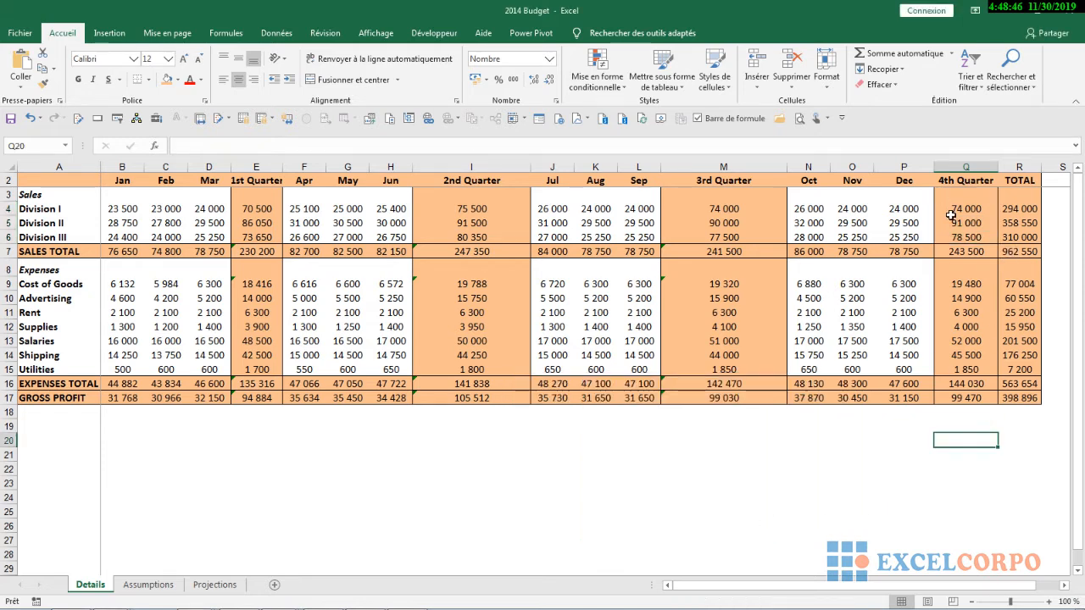
Examine the search scope and search order choices in Find and Replace for the 4th Quarter sales cells Q4:Q6
left_click_drag(950, 208, 997, 237)
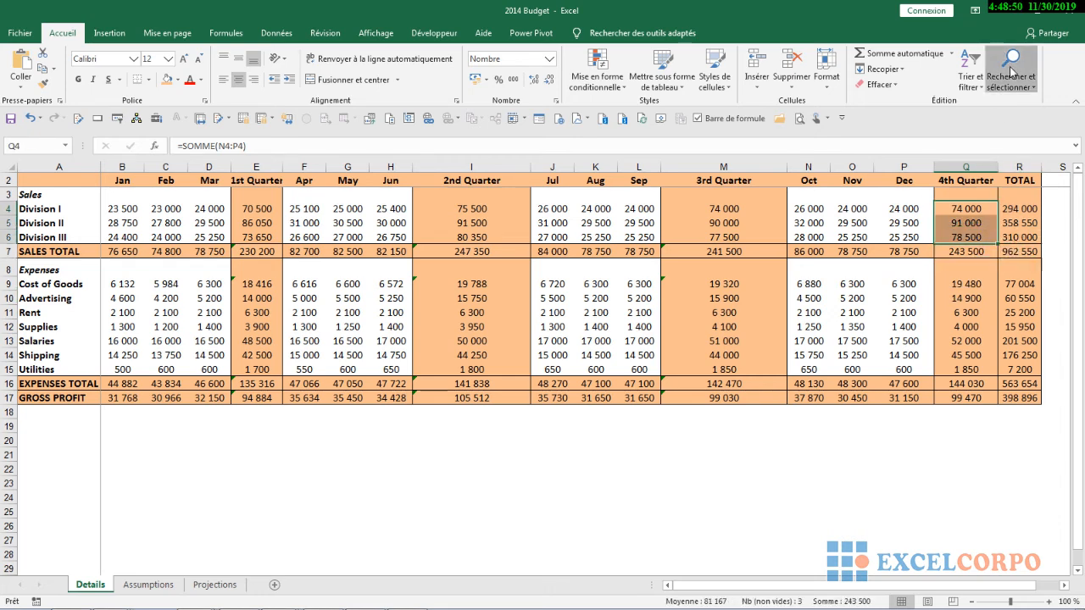
left_click(1011, 72)
left_click(982, 118)
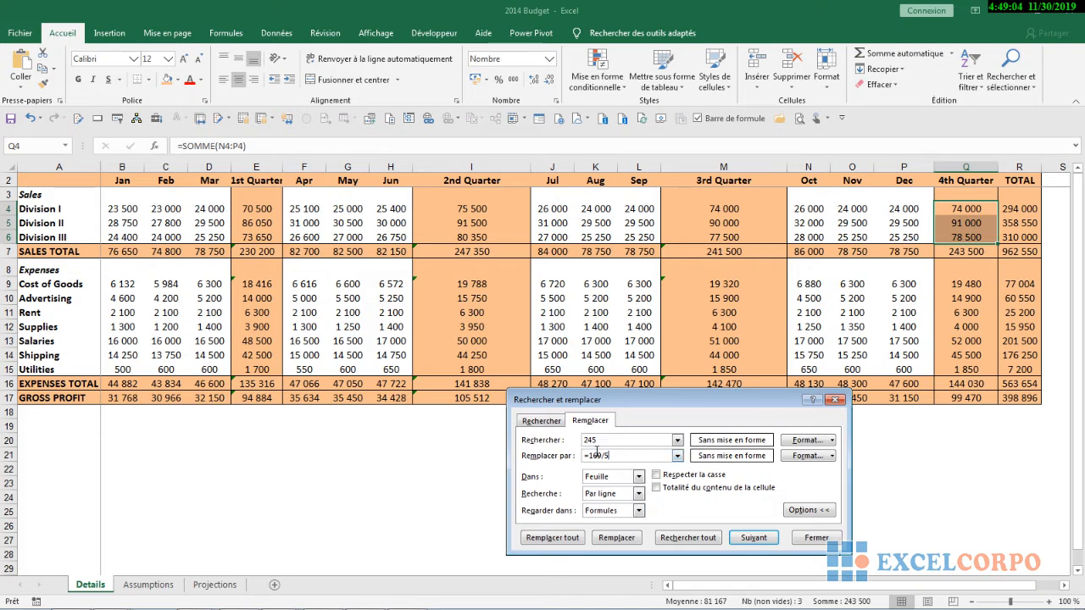
left_click(639, 477)
left_click(638, 489)
left_click(638, 493)
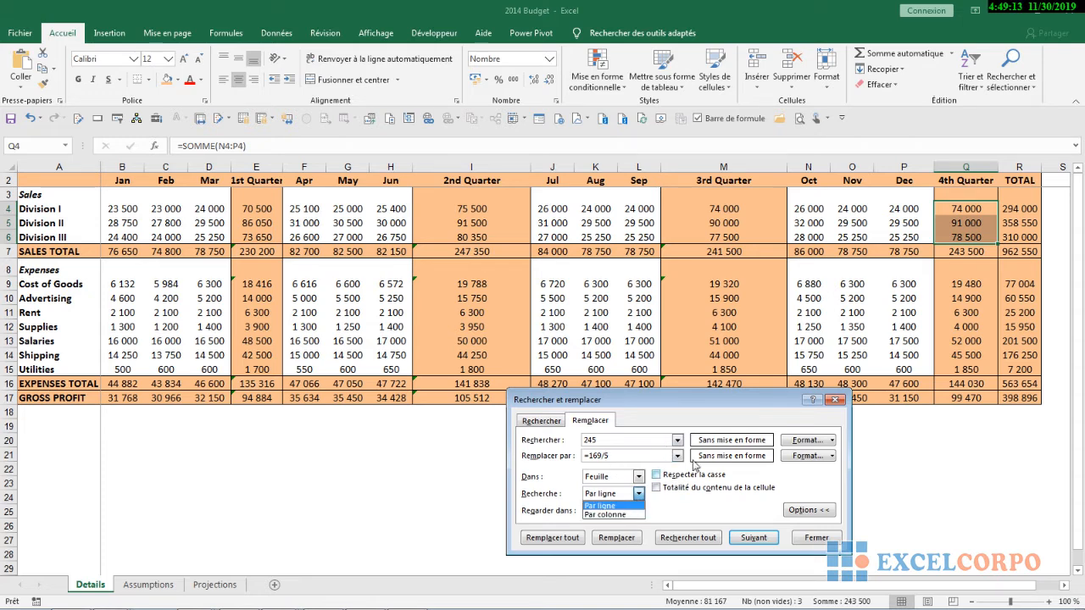
left_click(814, 538)
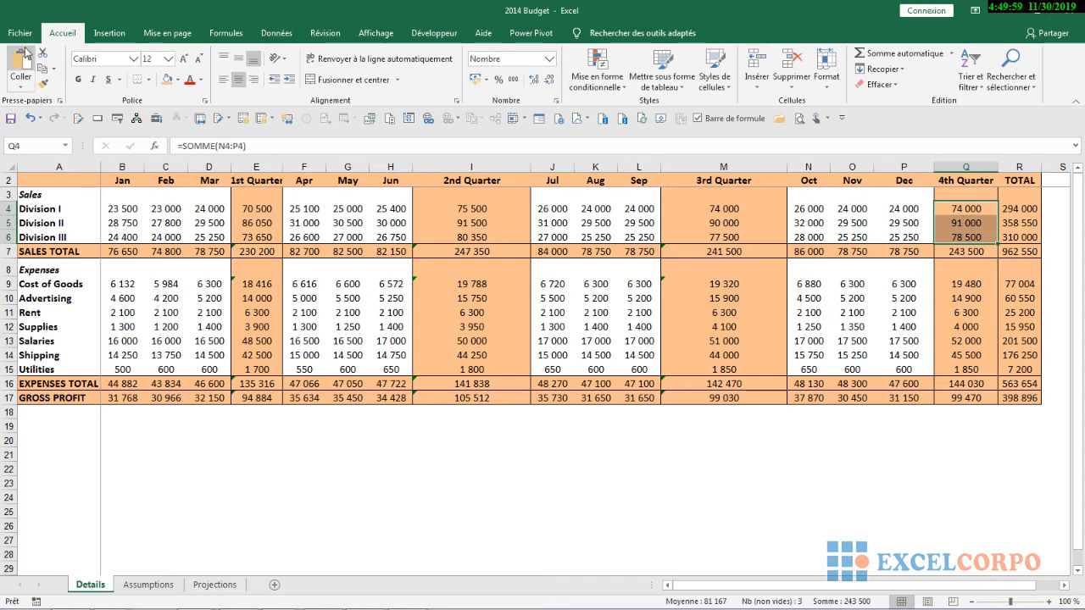
Examine the multithreaded calculation settings under Formulas in the advanced Excel options, leaving without applying changes
left_click(20, 33)
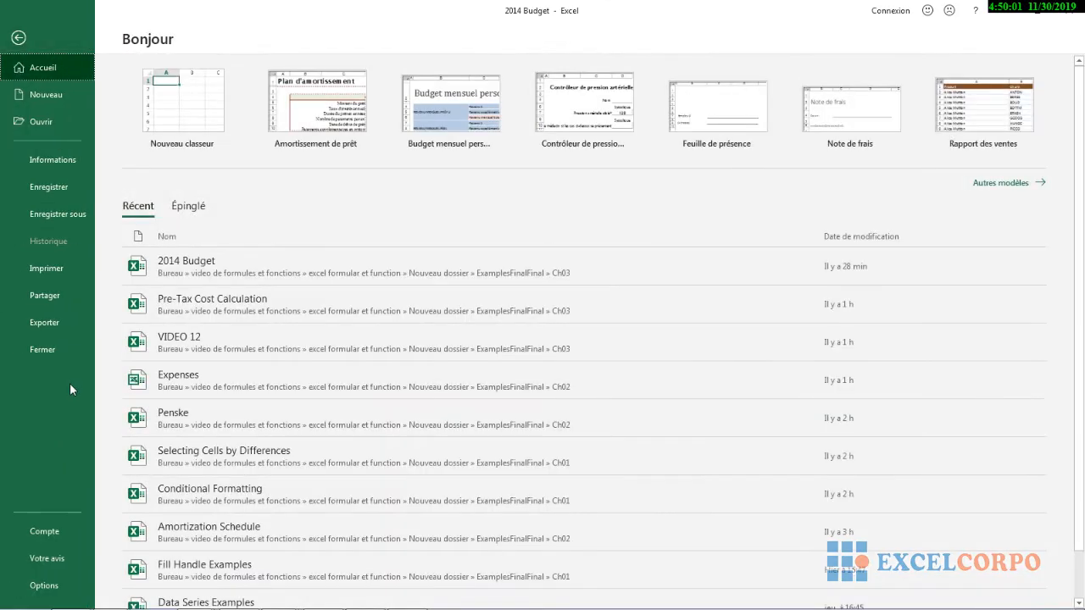
left_click(39, 583)
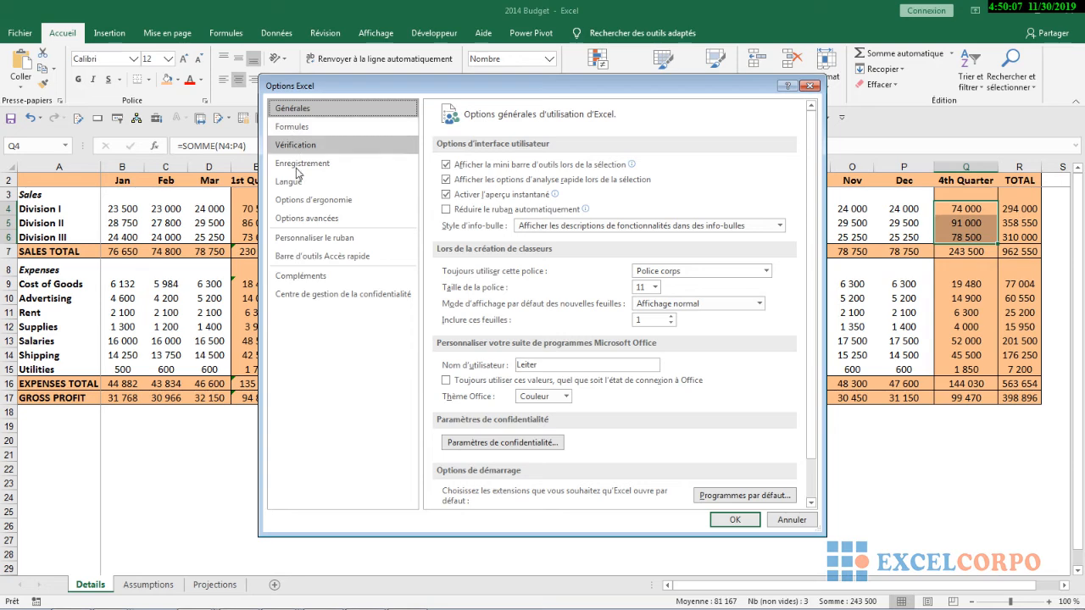
left_click(307, 218)
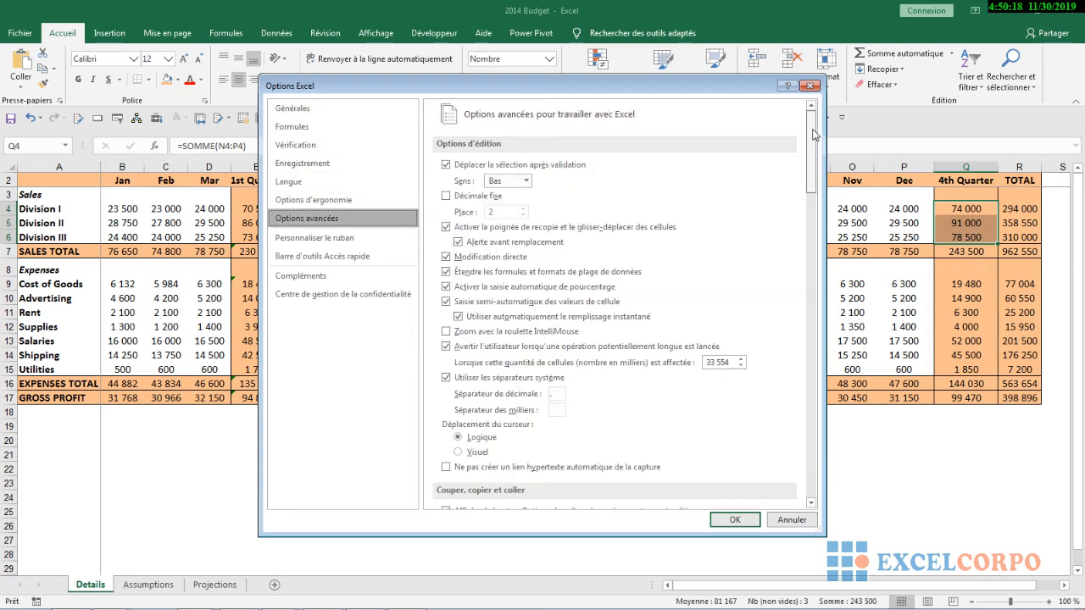
left_click_drag(816, 129, 818, 364)
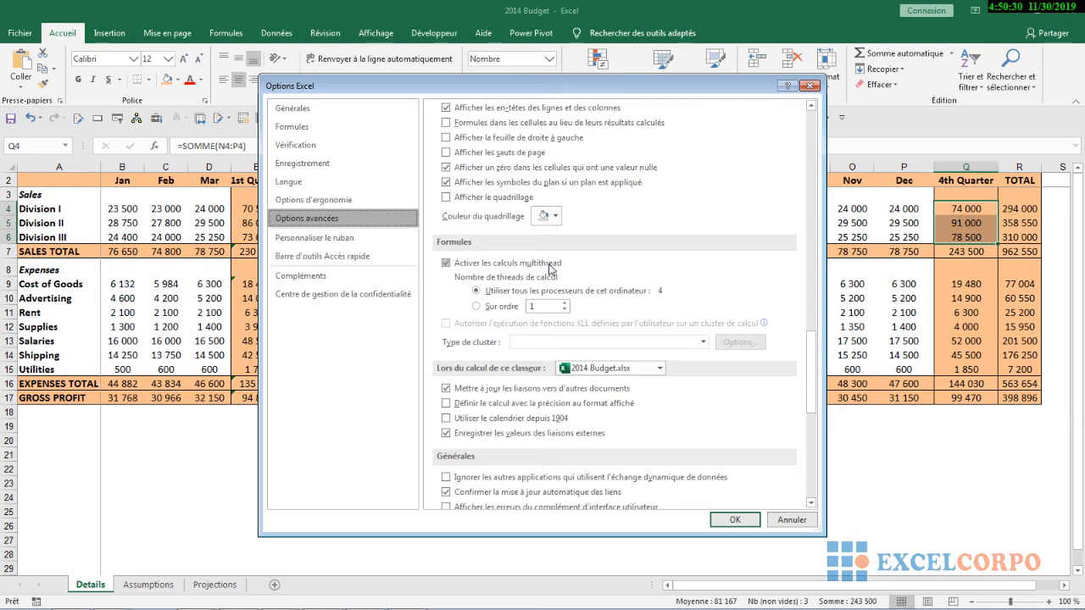
left_click(789, 526)
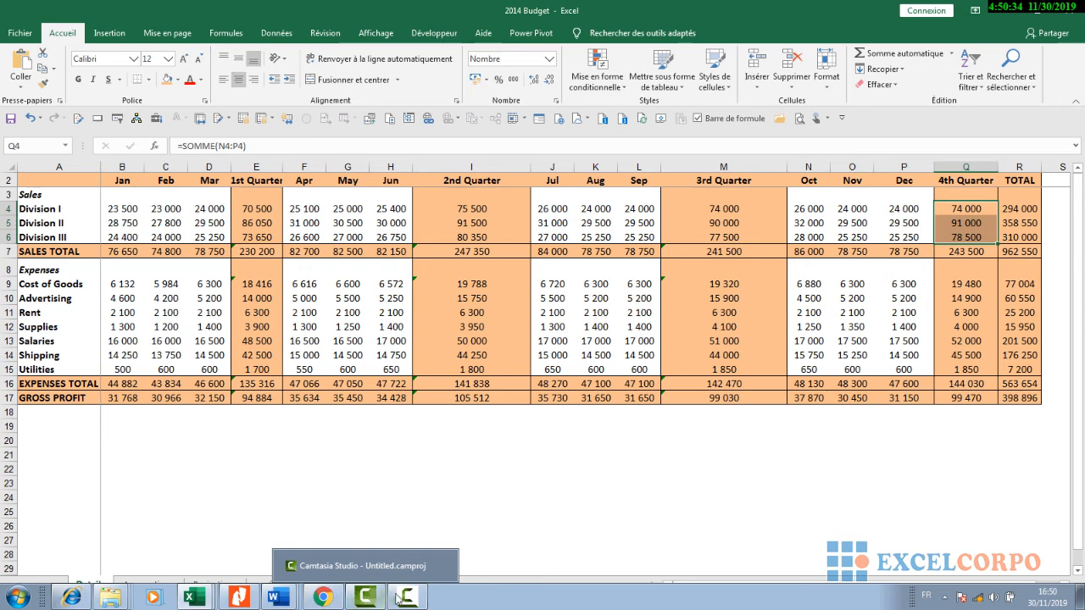
left_click(405, 599)
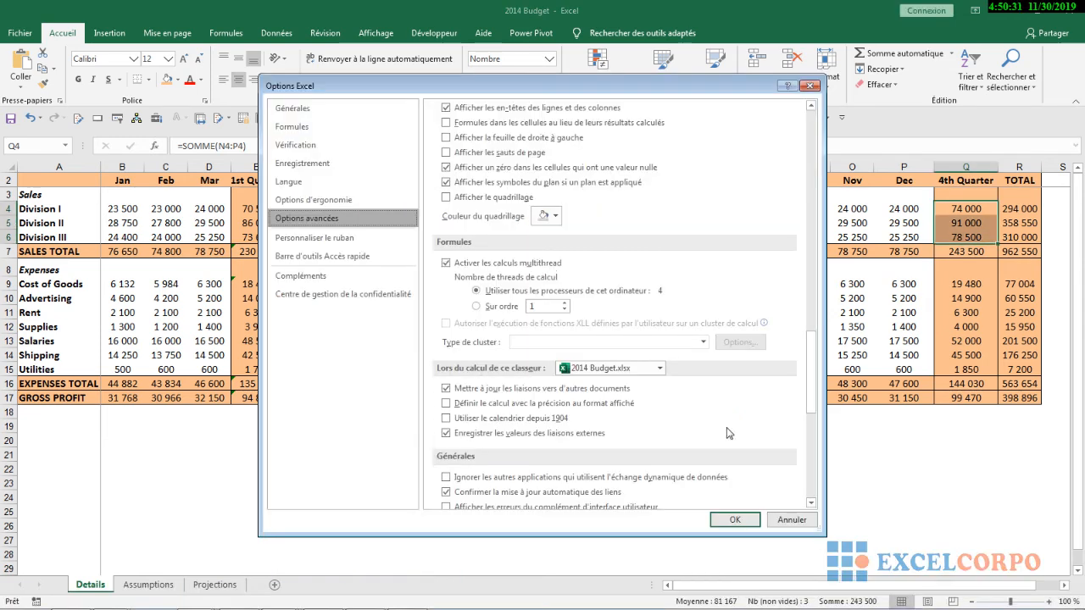
left_click(789, 520)
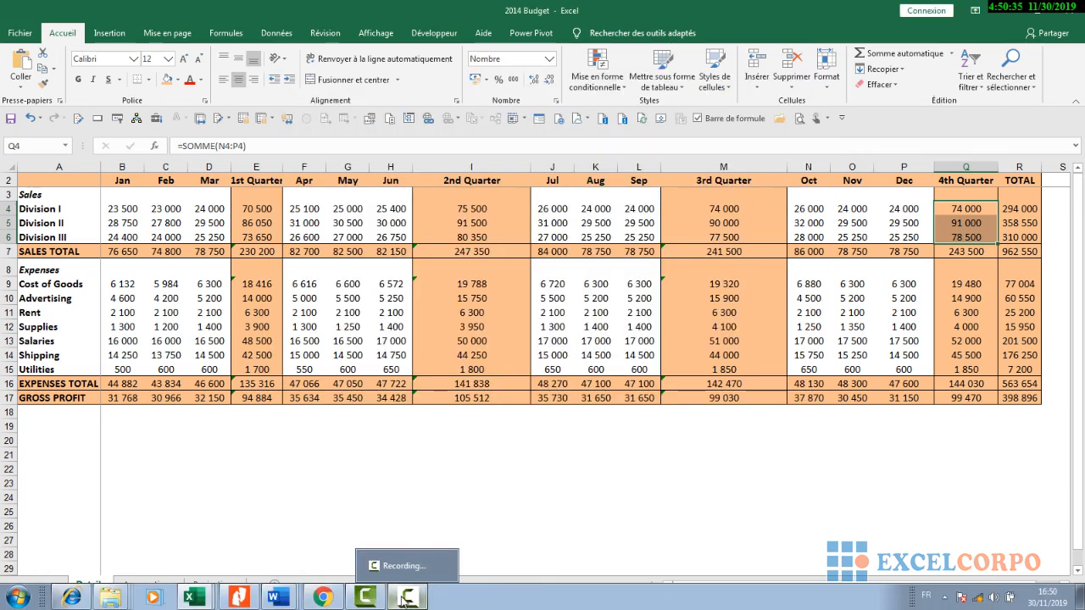
left_click(406, 596)
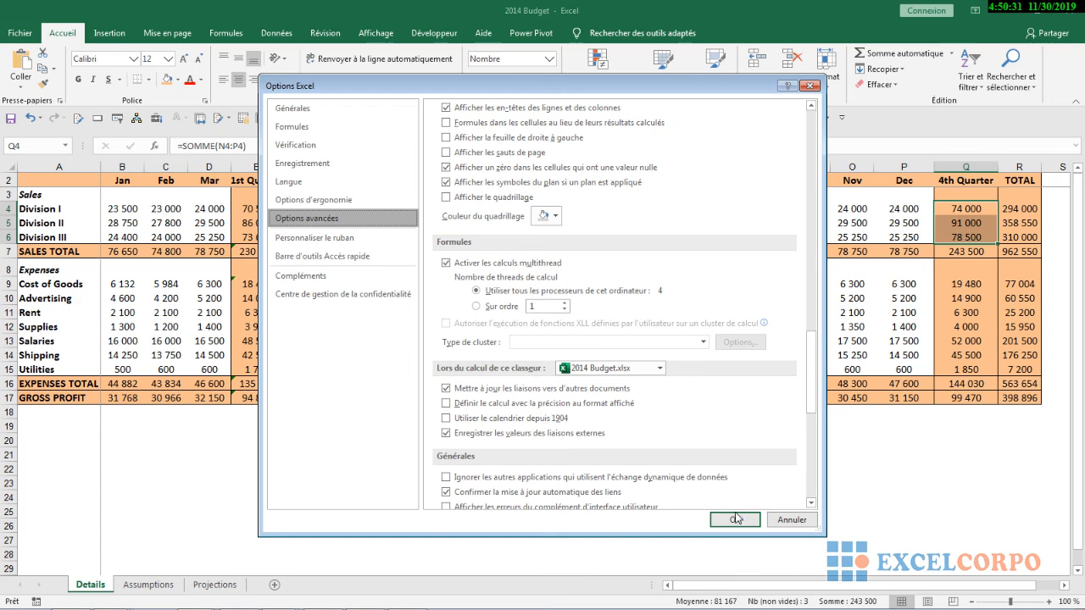
left_click(789, 522)
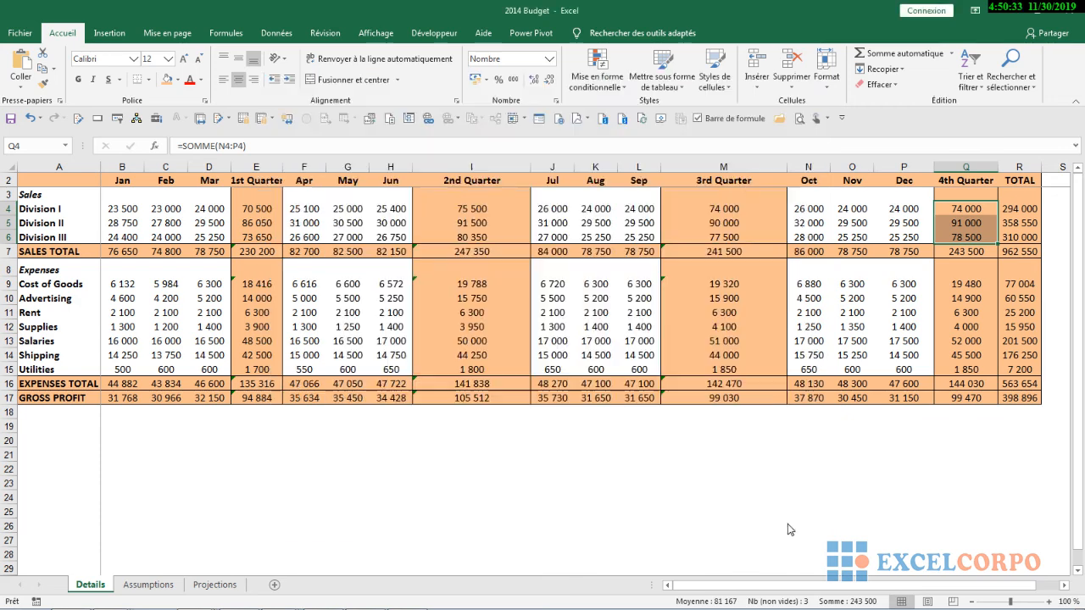
left_click(420, 595)
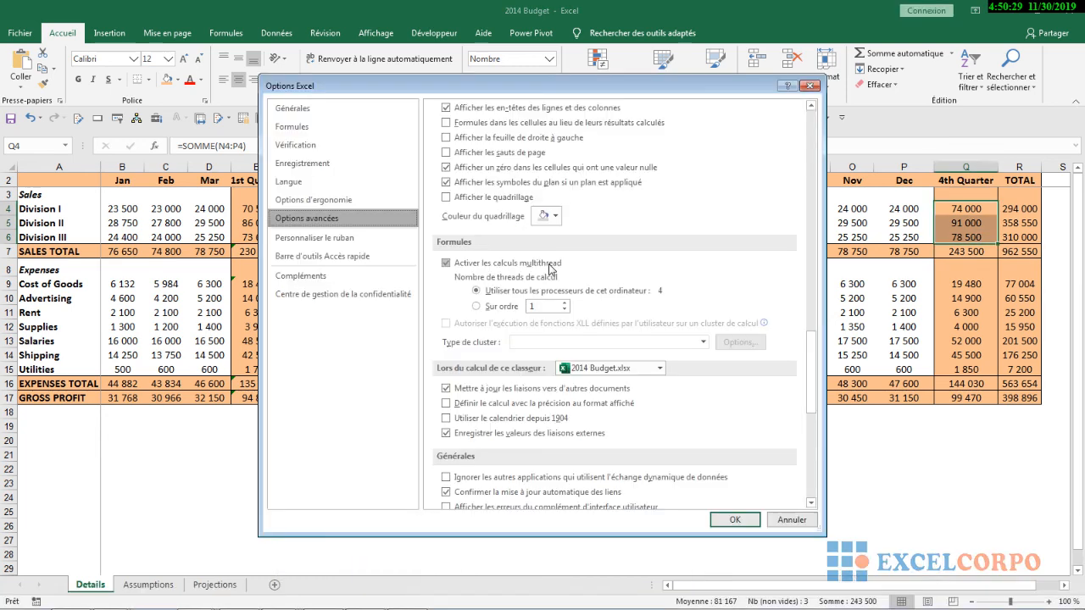
left_click(788, 520)
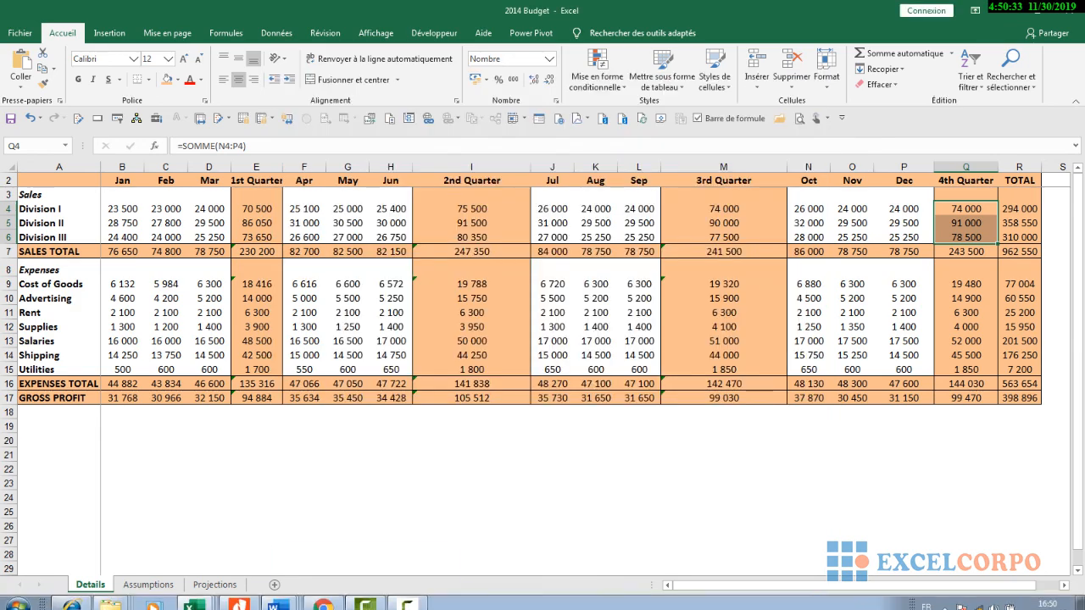